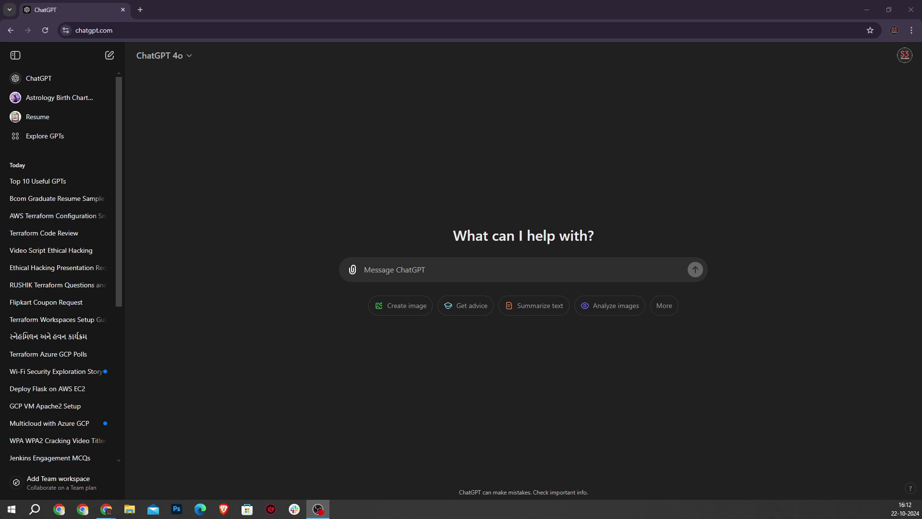
Search the GPT catalogue for 'doc maker' and start a chat with Doc Maker: PDFs, Resumes, PowerPoints, Excel.
key("alt+Tab")
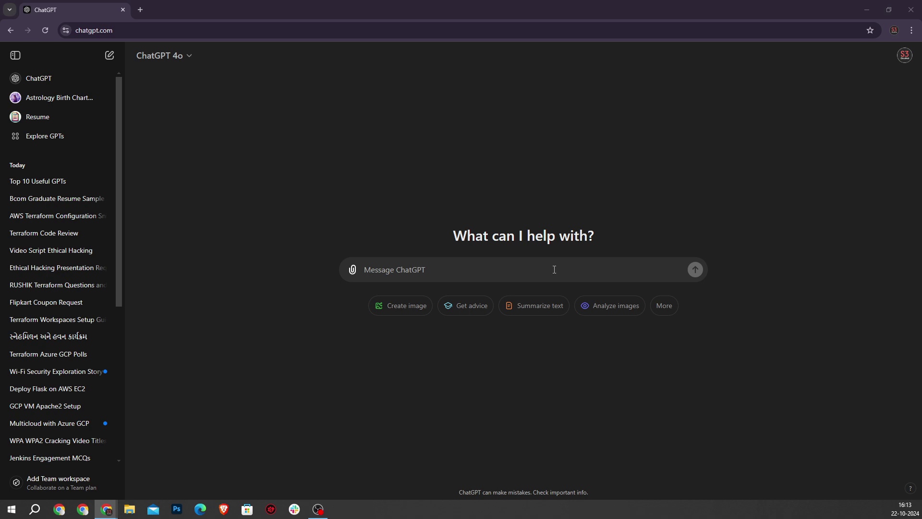
left_click(62, 136)
left_click(393, 154)
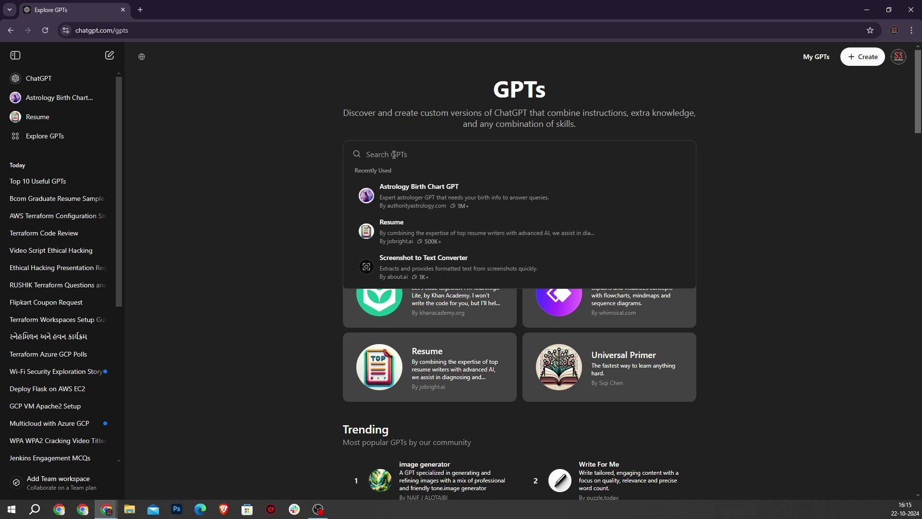
type("doc maker")
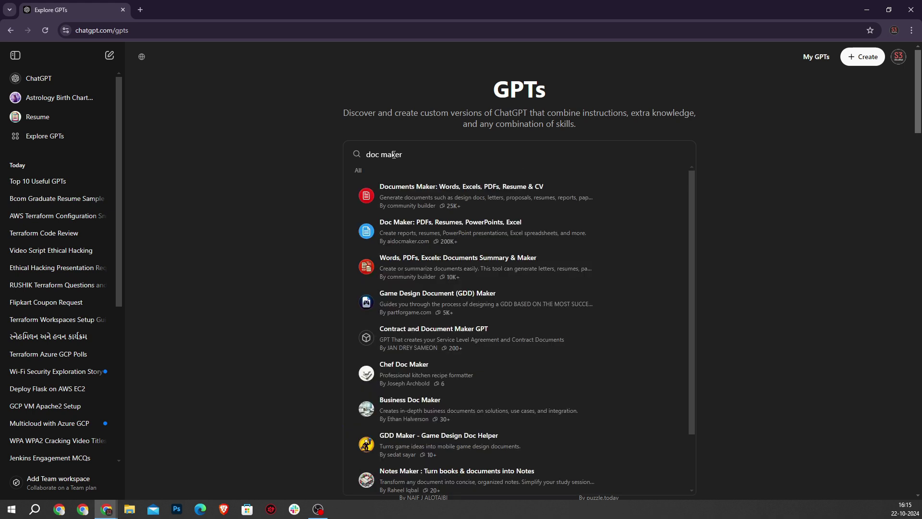
left_click(398, 228)
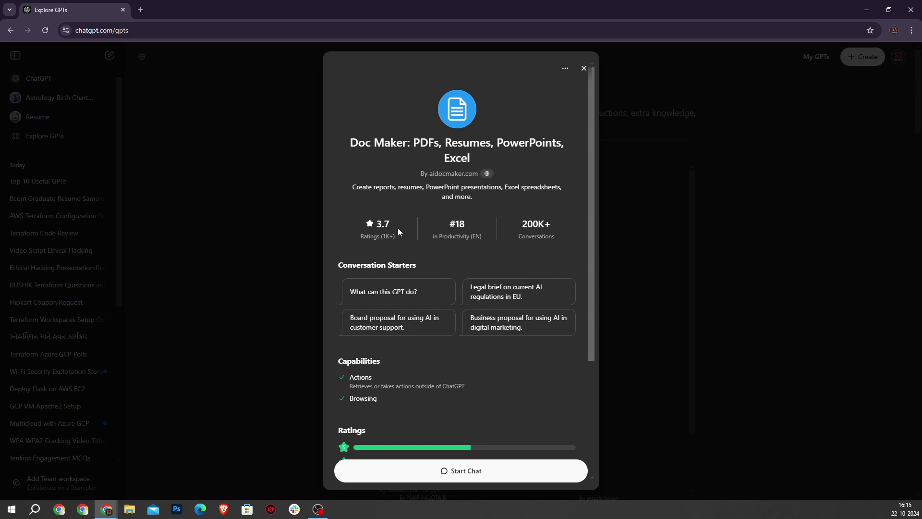
left_click(441, 468)
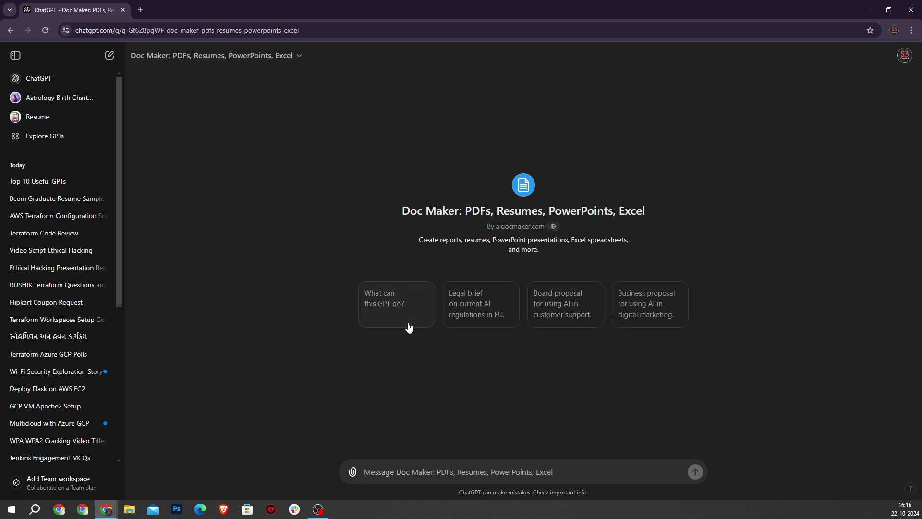
Ask Doc Maker the 'What can this GPT do?' starter question.
left_click(404, 309)
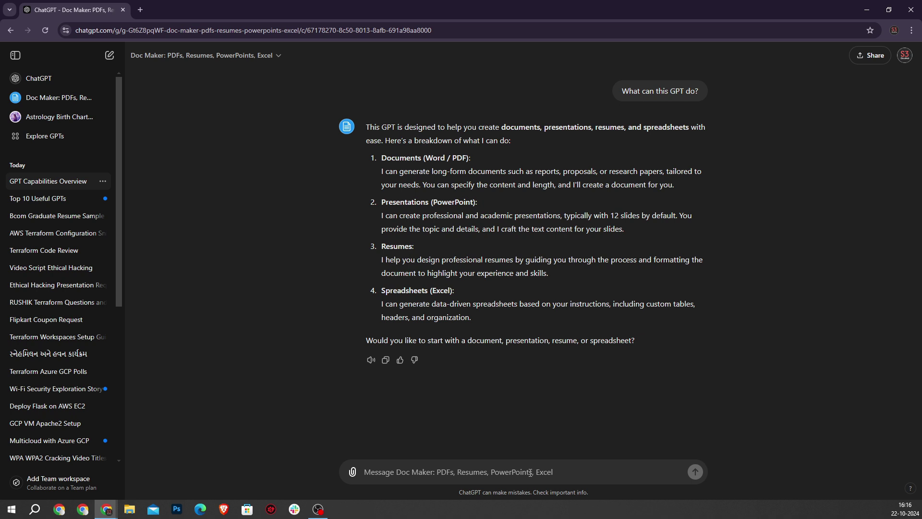
Request an AI presentation, answering its questions: general, technical, in depth, informative.
type("generate presentation for a")
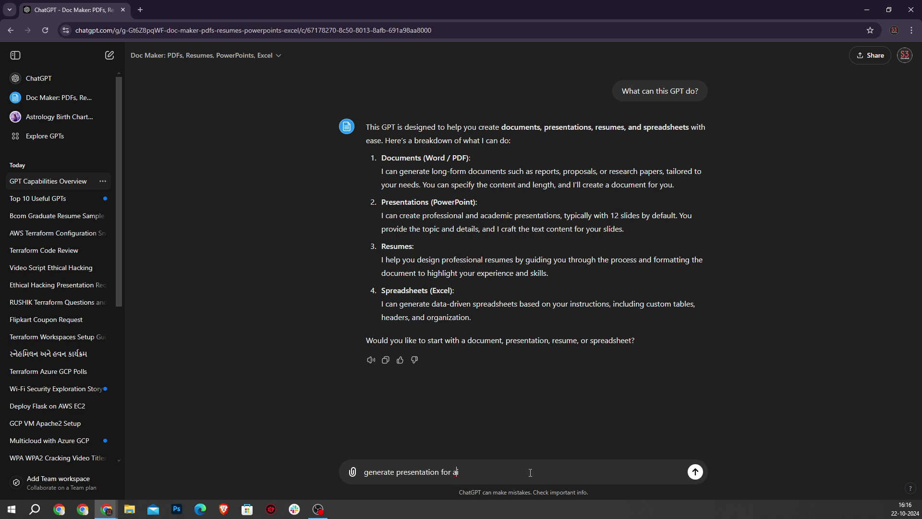
type("i")
key("Return")
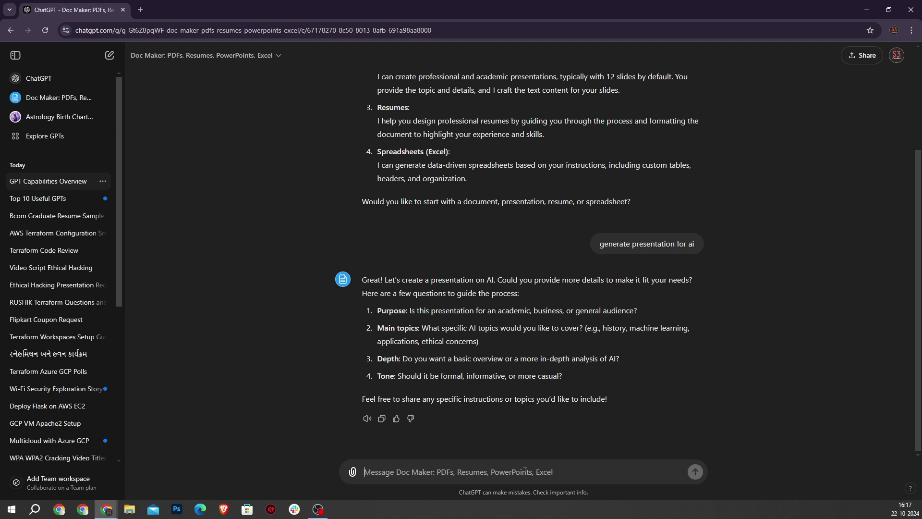
type("1 - general")
key("shift+Return")
type("2 - technical")
key("shift+Return")
type("3")
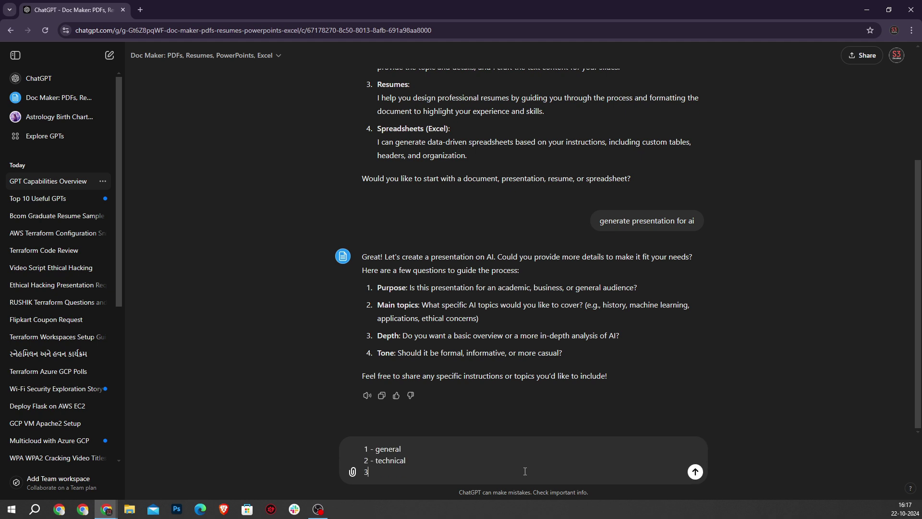
type(" - in depth")
key("shift+Return")
type("4 - informa")
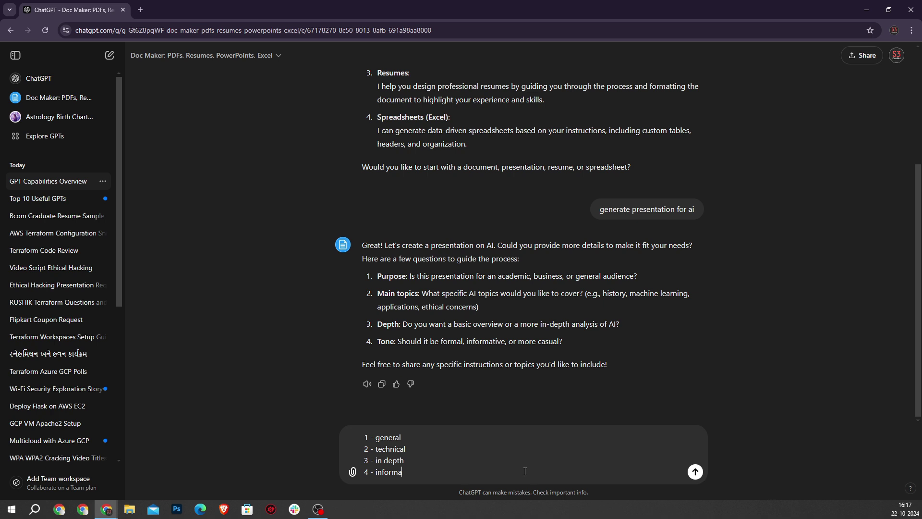
type("tive")
key("Return")
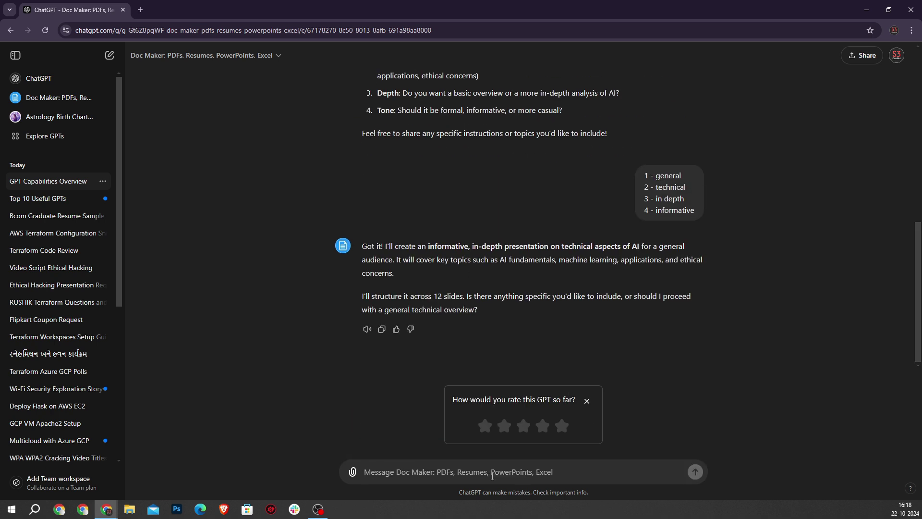
Confirm with 'yes' and give the GPT a two-star rating.
type("yes")
key("Return")
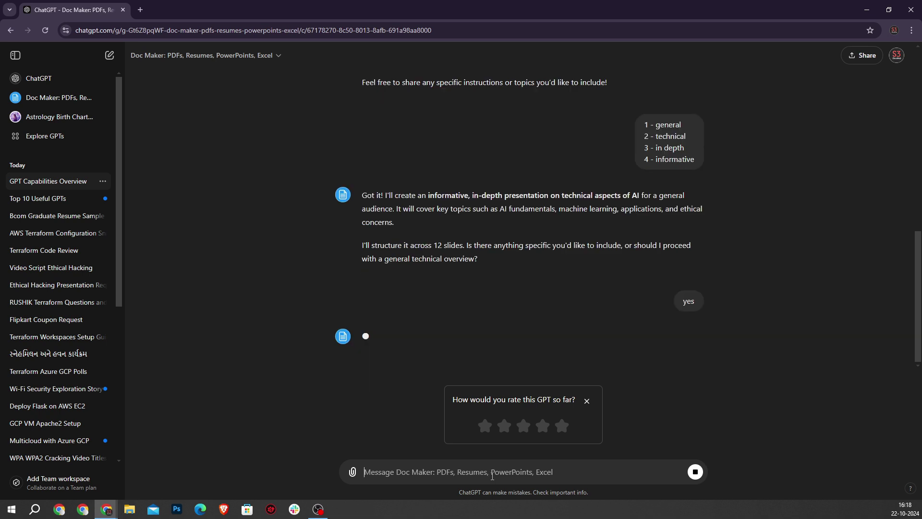
left_click(504, 425)
left_click(586, 402)
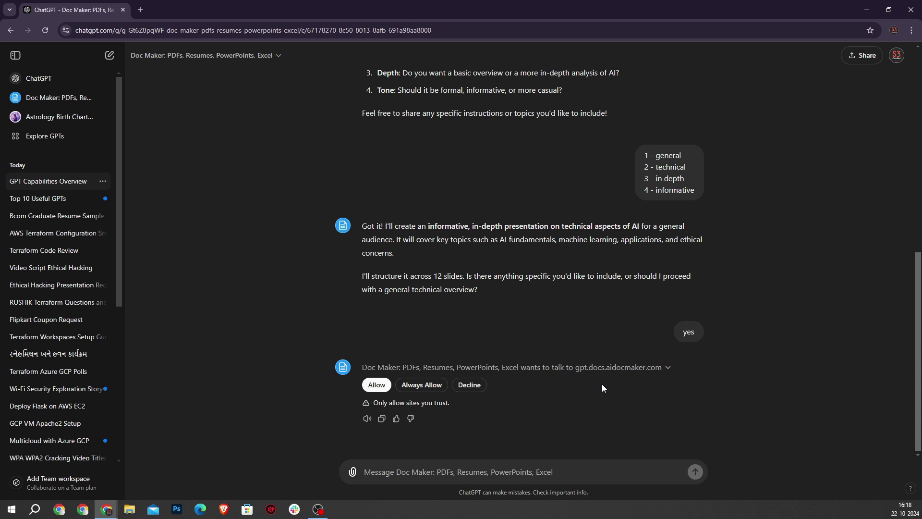
Allow the connection to gpt.docs.aidocmaker.com and scroll through the AI slide preview.
left_click(383, 387)
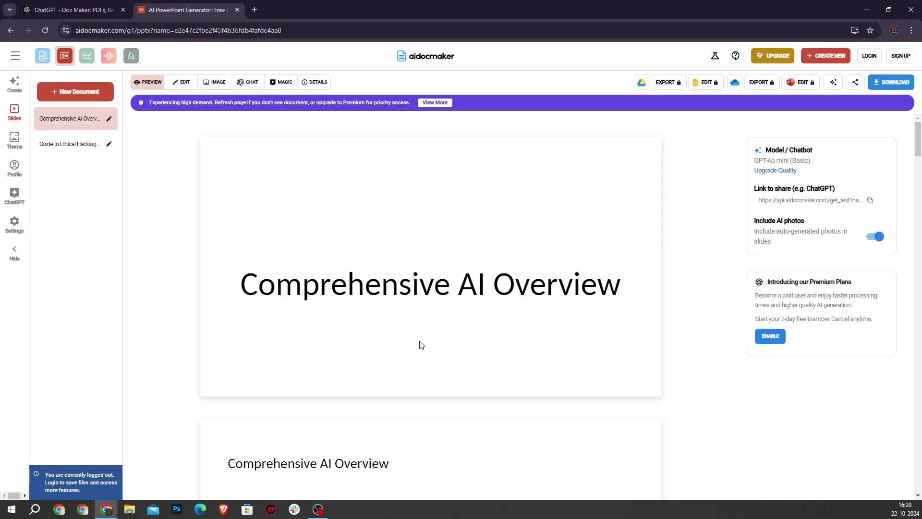
scroll(421, 345, "down", 20)
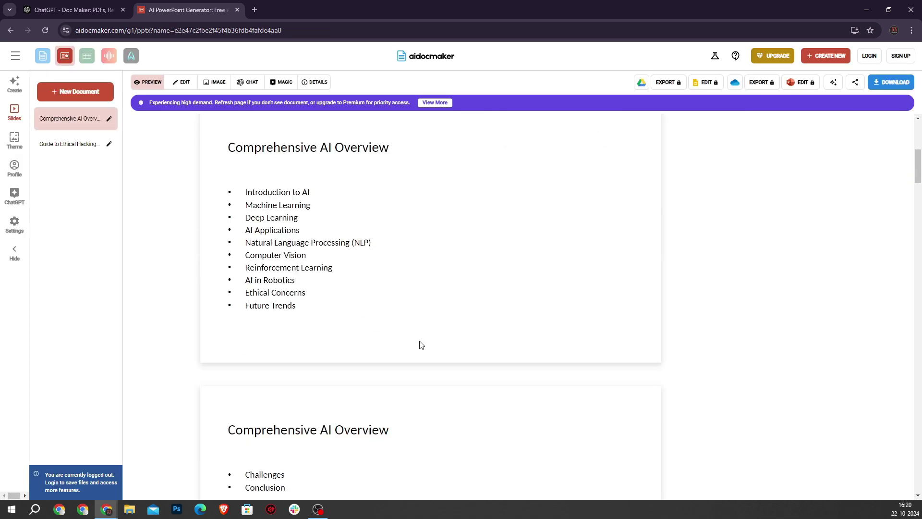
scroll(421, 345, "down", 20)
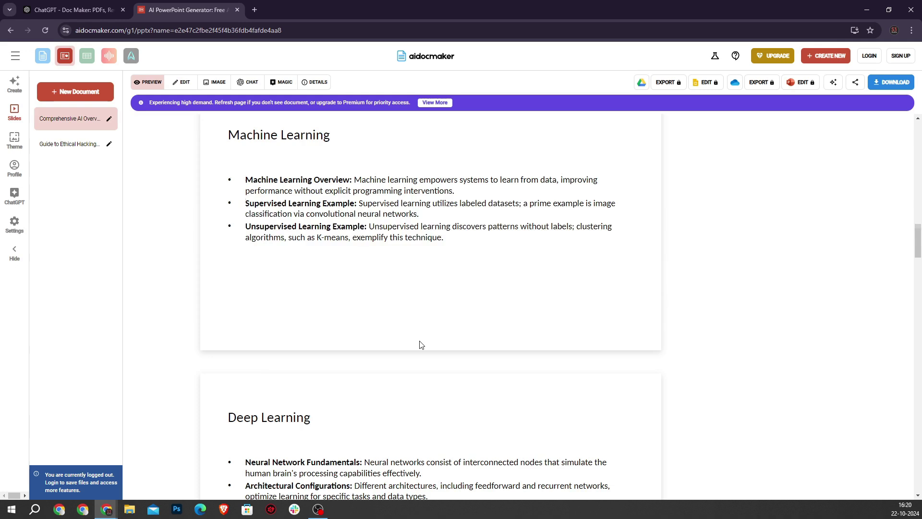
scroll(421, 344, "up", 4)
scroll(421, 345, "up", 20)
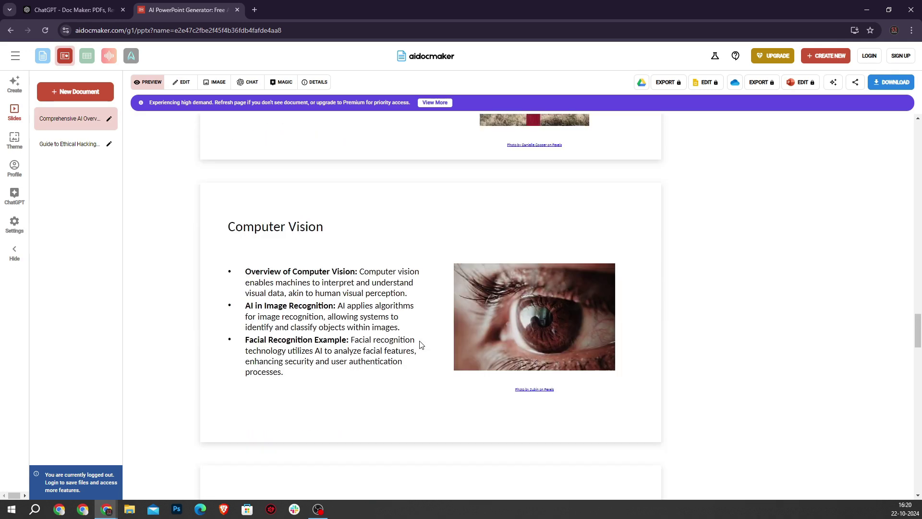
scroll(421, 345, "up", 6)
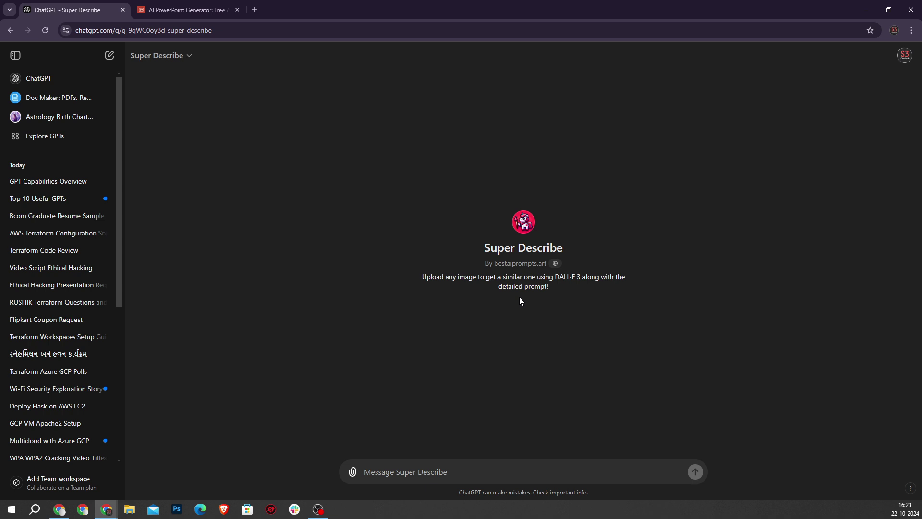
Download a city skyscraper photo from Unsplash in a new tab, then close that tab.
left_click(255, 10)
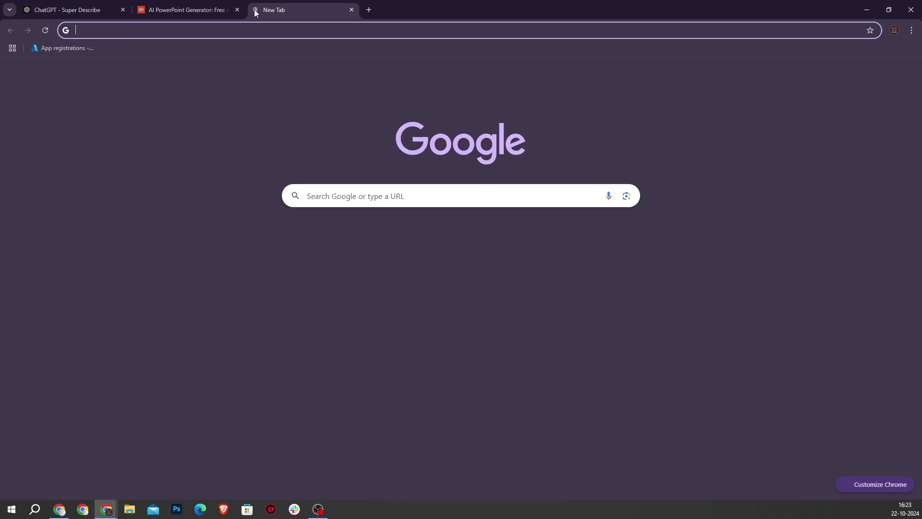
type("unsplash")
key("Return")
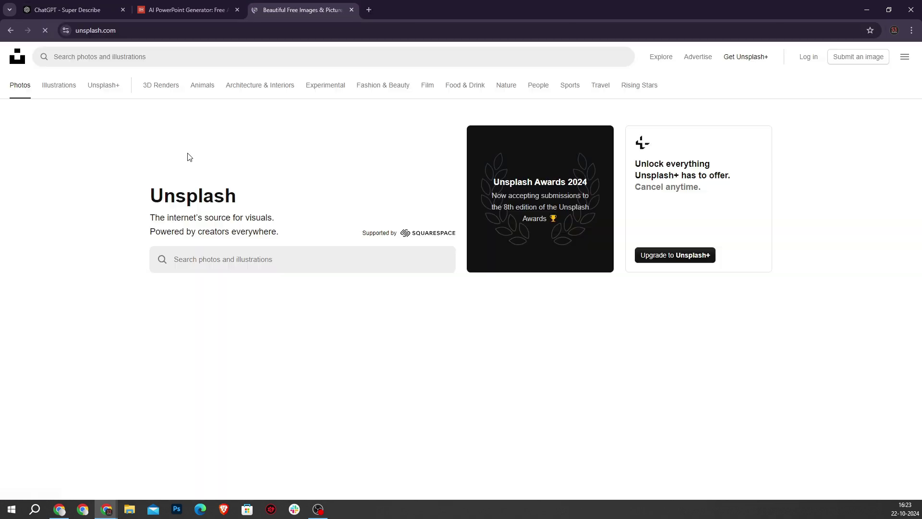
scroll(480, 328, "down", 10)
scroll(480, 329, "up", 1)
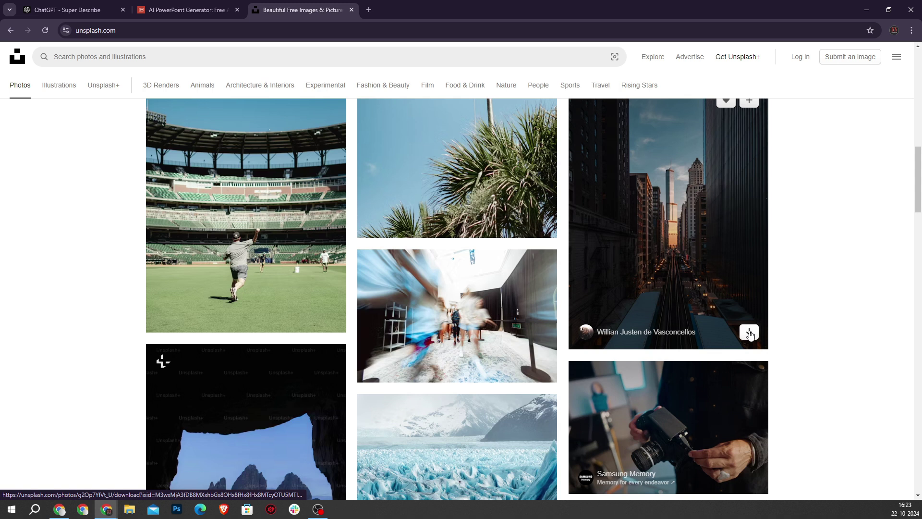
left_click(750, 333)
key("ctrl+w")
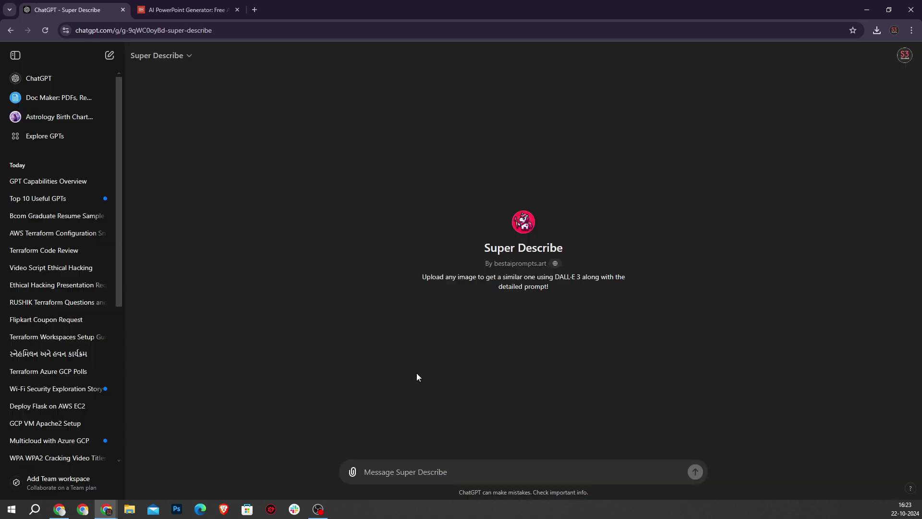
Upload the downloaded JPG city photo from the computer and send it to Super Describe.
left_click(354, 471)
left_click(345, 467)
left_click(351, 471)
left_click(357, 446)
double_click(139, 77)
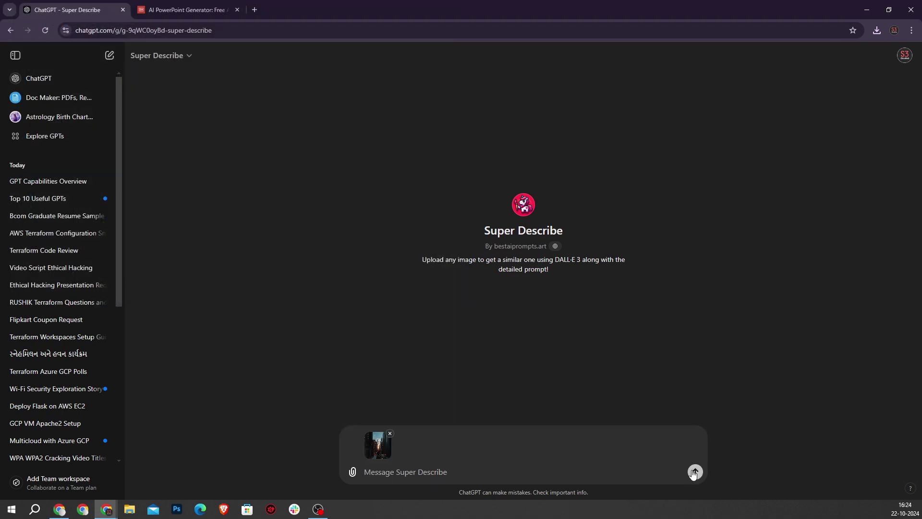
left_click(694, 472)
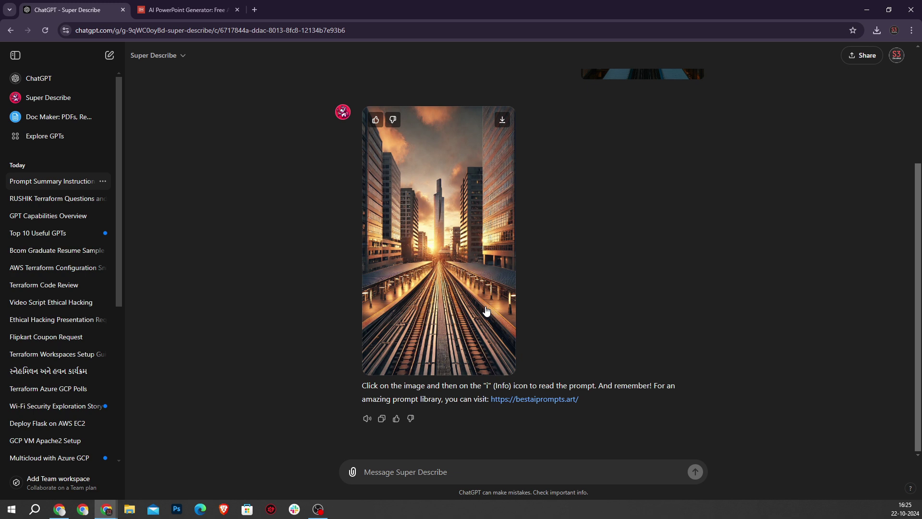
View the recreated cityscape image full size and display its generation prompt.
left_click(486, 311)
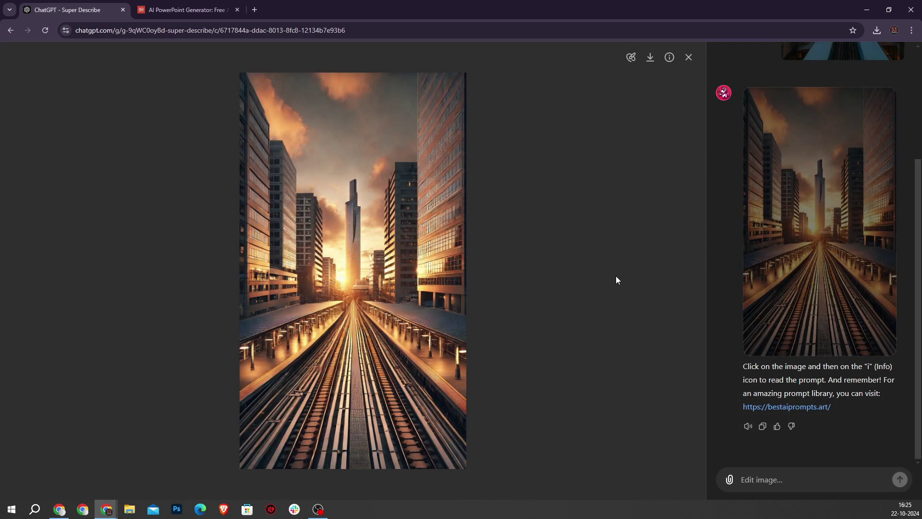
left_click(669, 57)
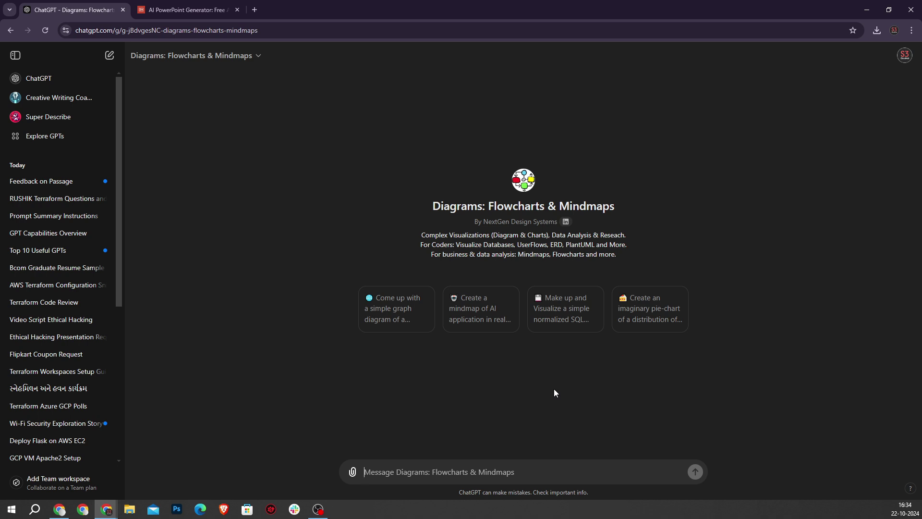
Request the imaginary marketing-budget pie chart and allow the Diagrams chart action to run.
left_click(632, 309)
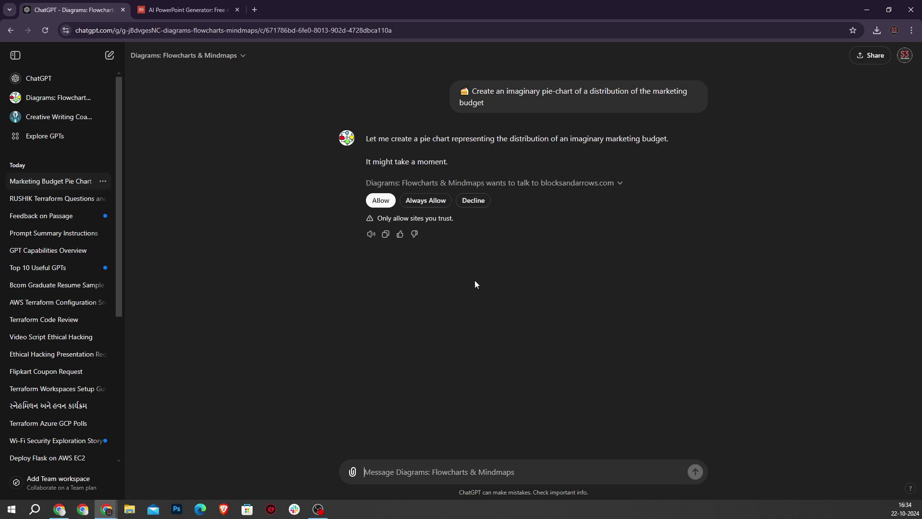
left_click(380, 200)
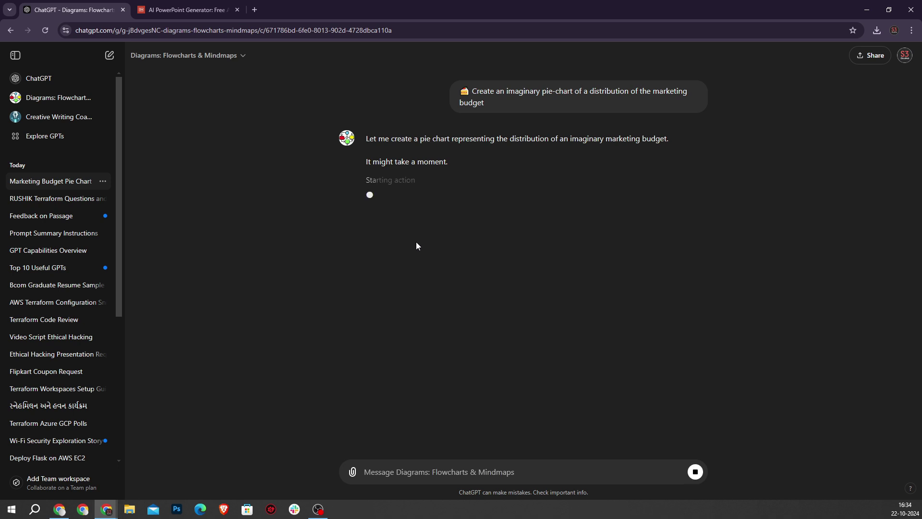